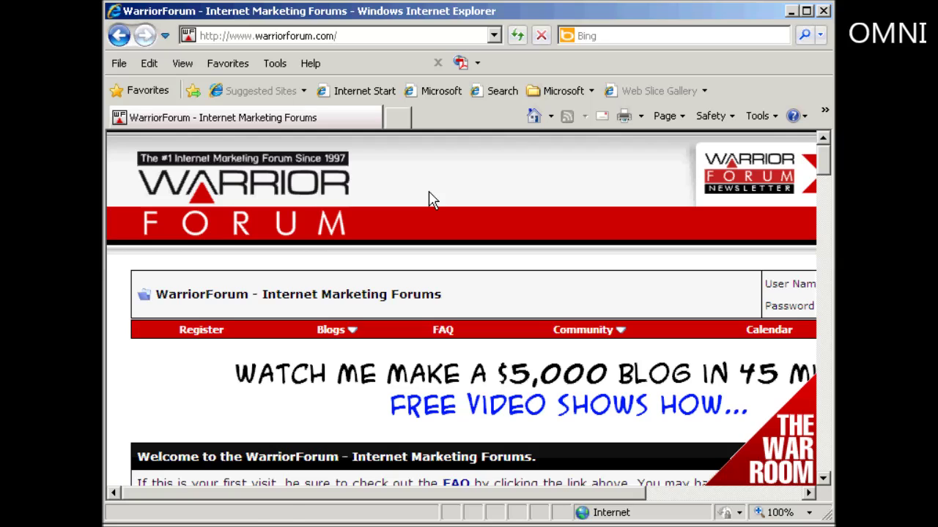
Start registration, scroll through the forum rules, and agree to them to reach the sign-up form.
left_click(210, 339)
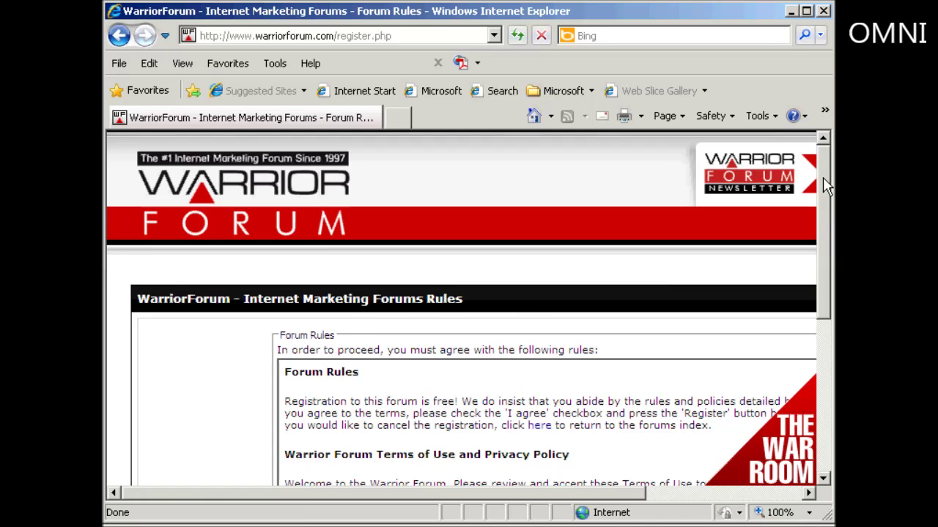
left_click_drag(824, 185, 819, 251)
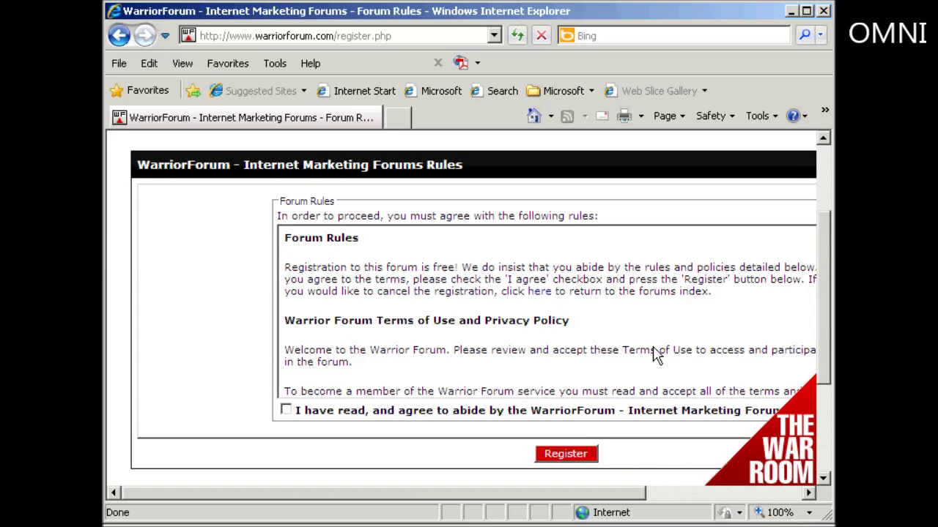
left_click_drag(608, 495, 762, 498)
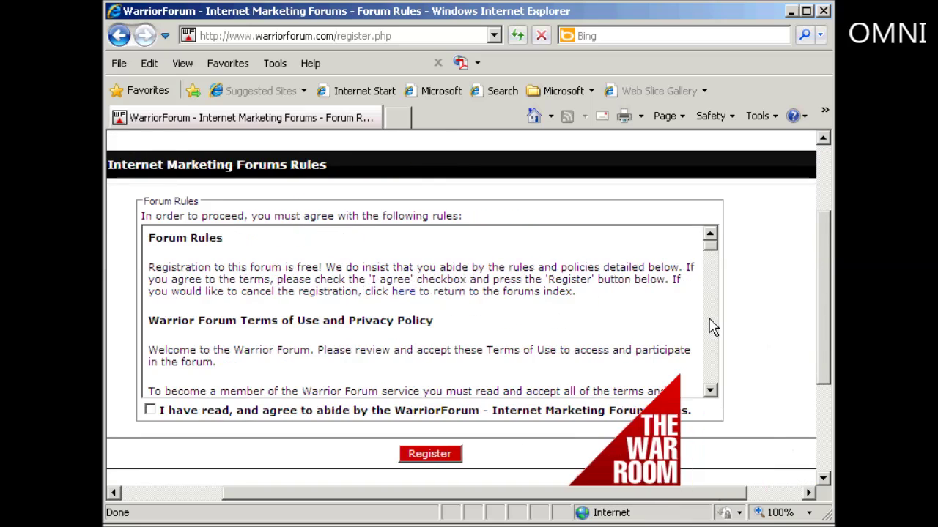
left_click_drag(712, 255, 711, 387)
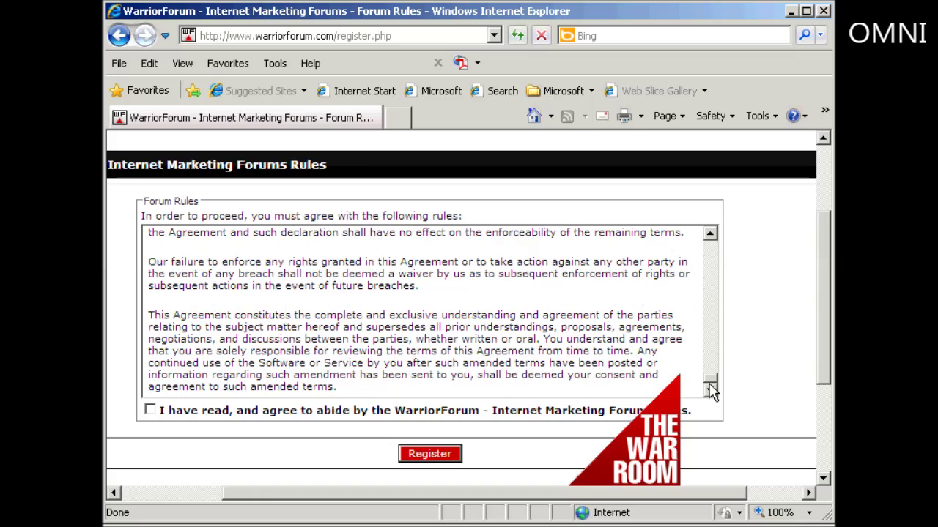
left_click_drag(707, 498, 581, 506)
left_click(285, 411)
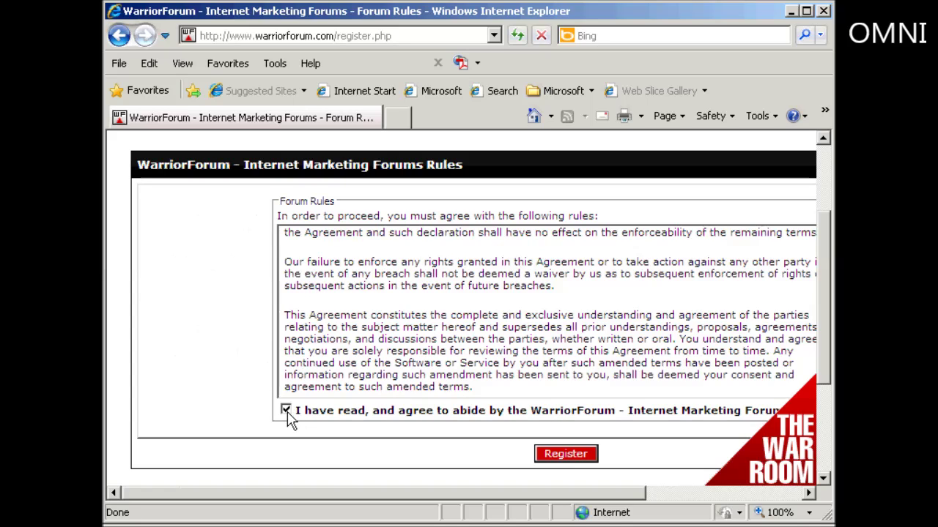
left_click(563, 456)
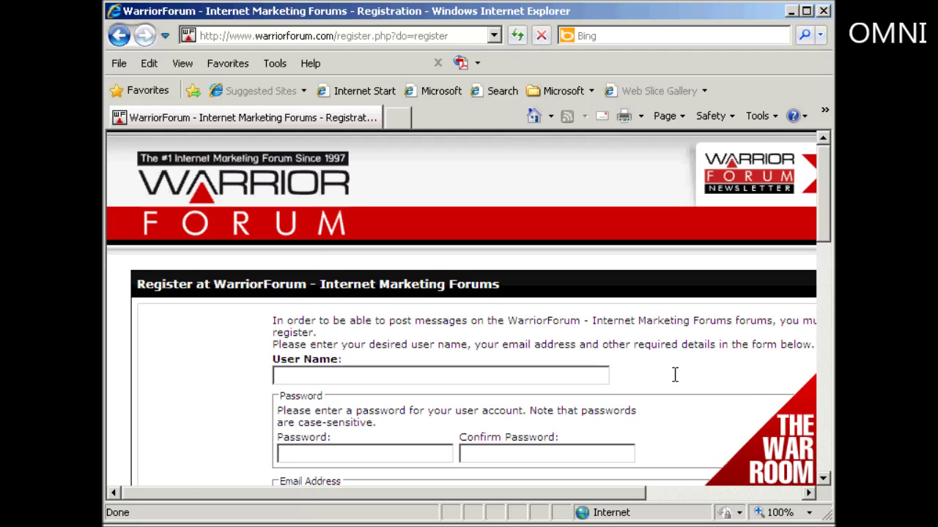
Fill the sign-up form with user name Newvideo4you and answer 4 to the random question.
left_click(289, 375)
type("Newvideo4you")
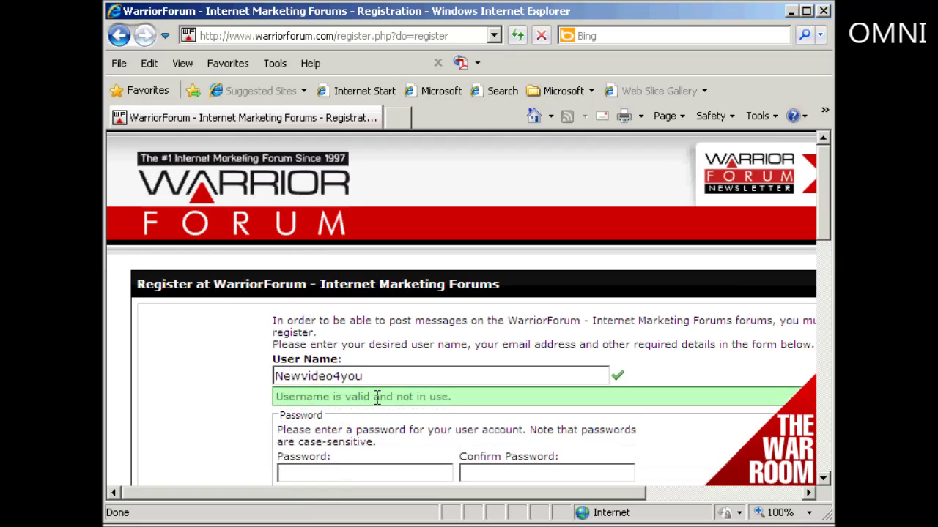
left_click_drag(823, 201, 826, 237)
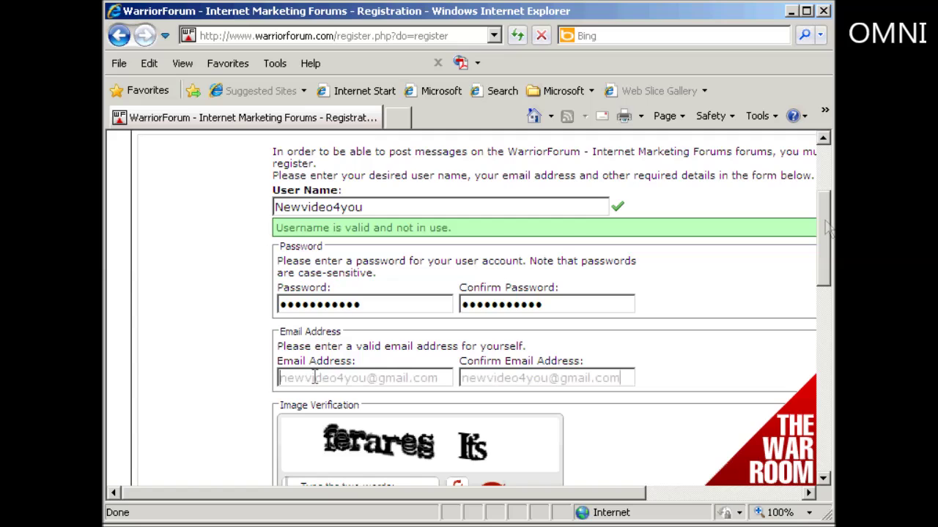
left_click_drag(828, 228, 828, 285)
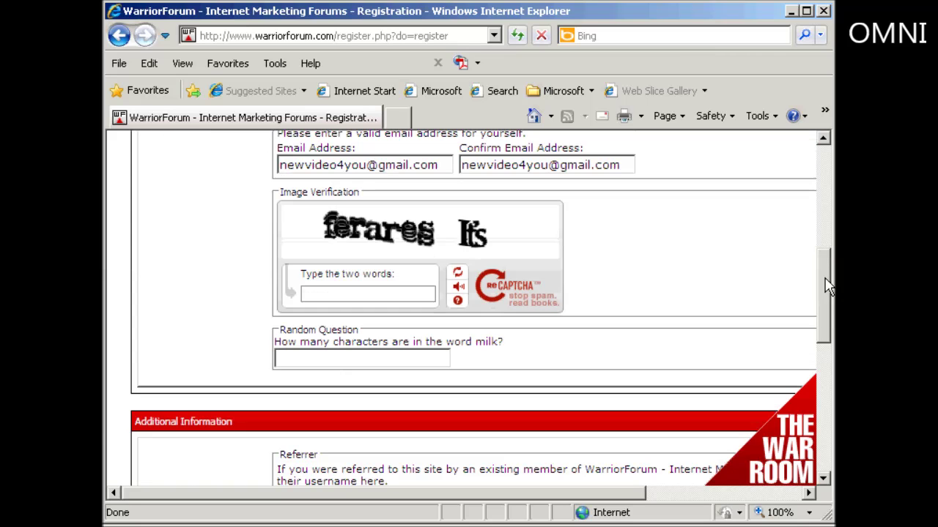
left_click(314, 356)
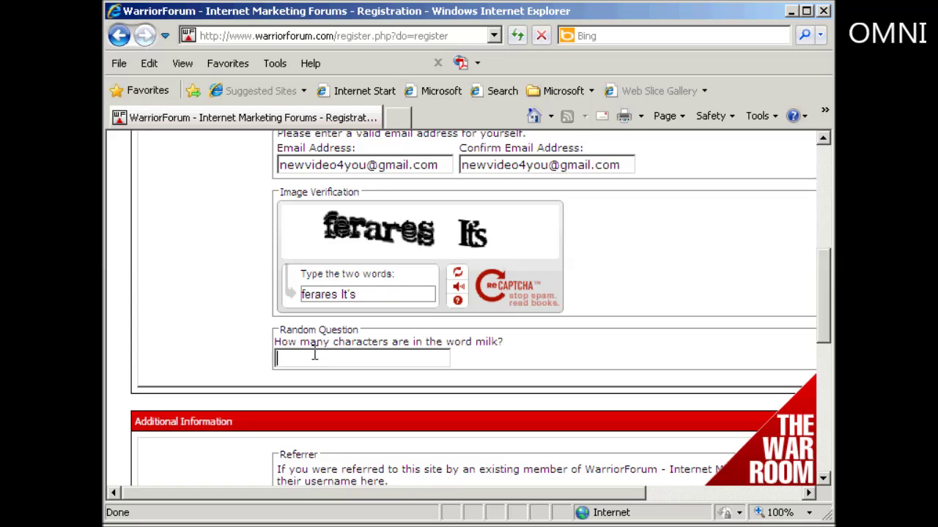
type("4")
scroll(823, 339, "down", 5)
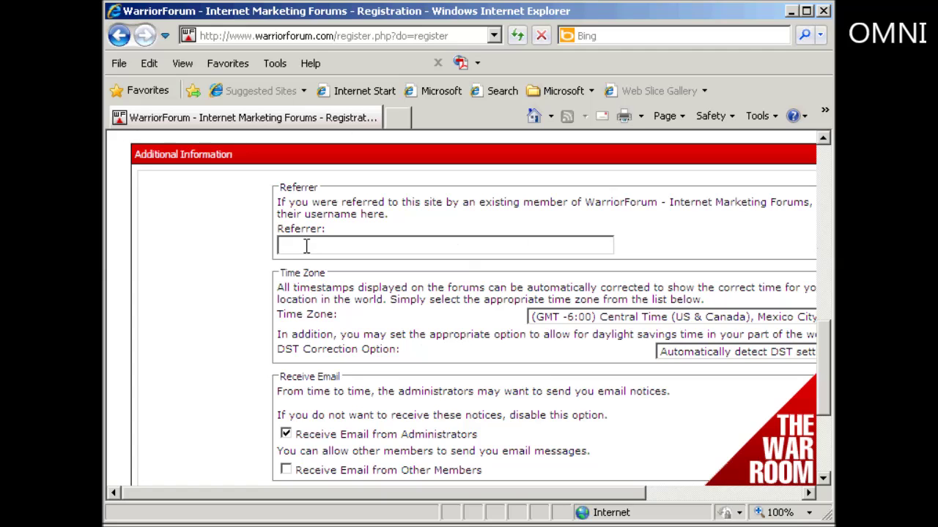
Choose the (GMT) Western Europe Time zone, allow member e-mail, and complete the registration.
left_click_drag(509, 494, 625, 503)
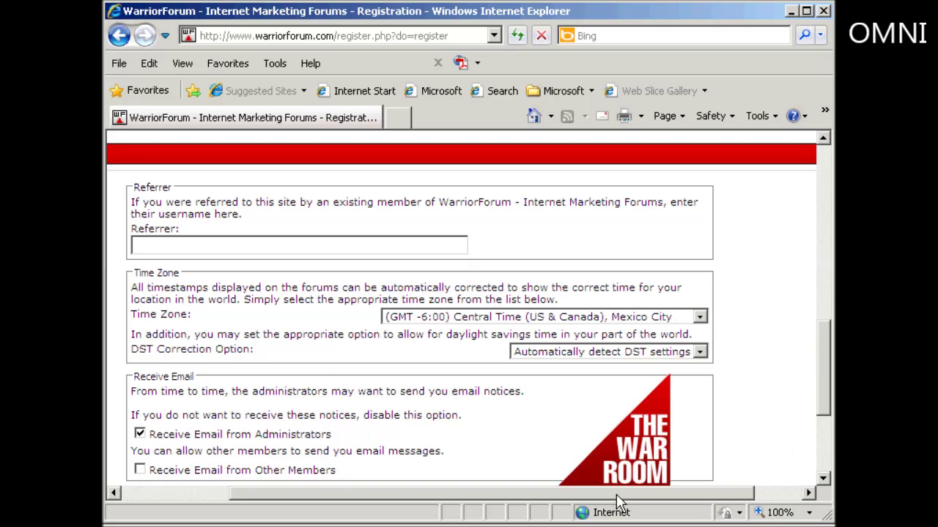
left_click(700, 317)
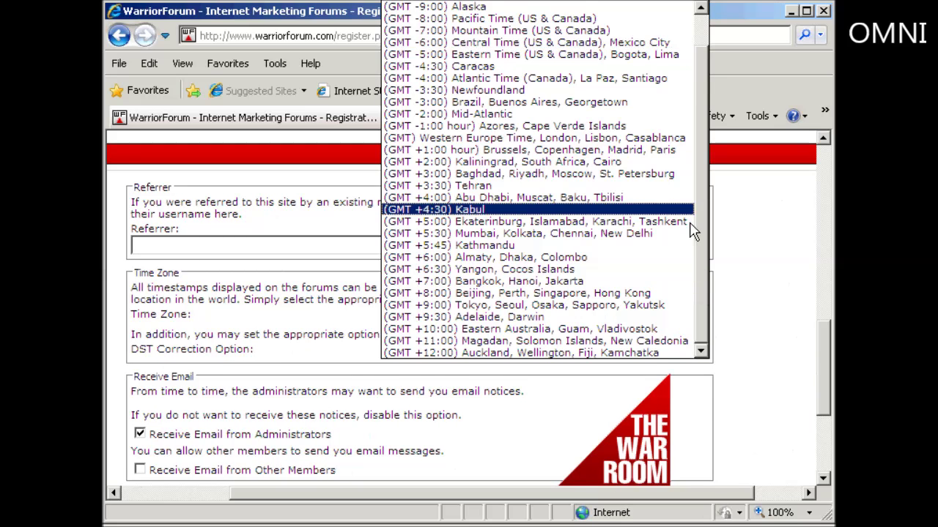
left_click(655, 140)
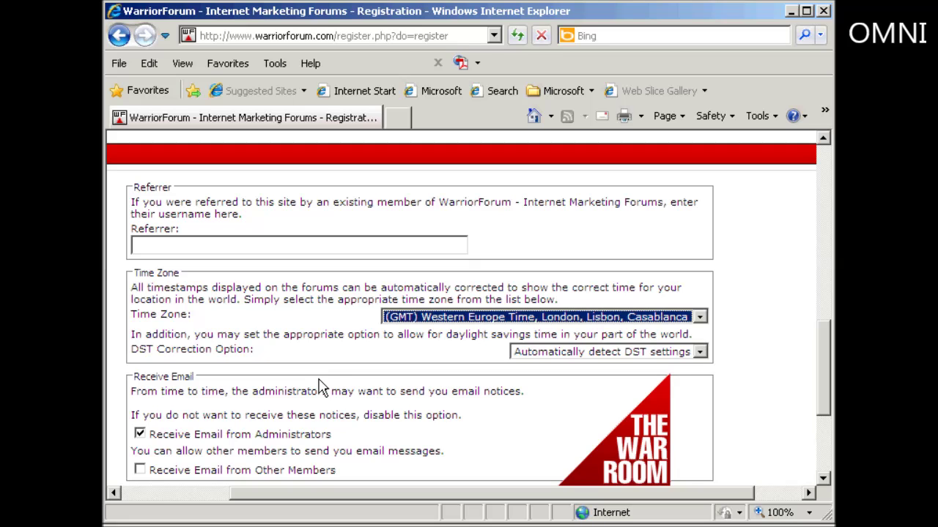
left_click_drag(828, 350, 829, 372)
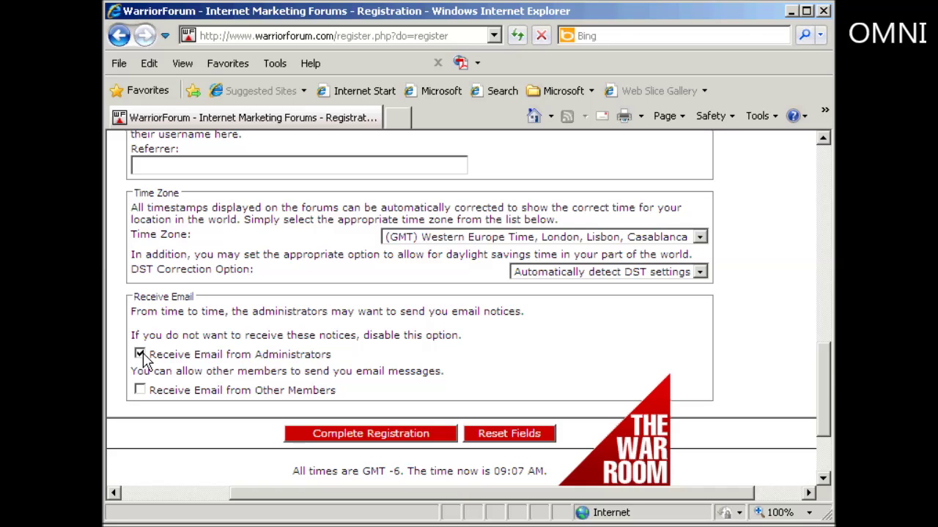
left_click(140, 392)
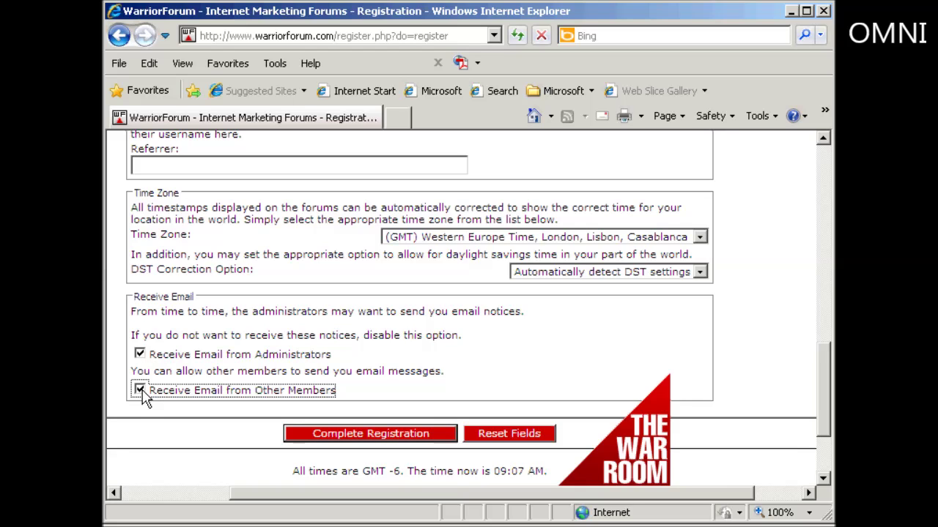
left_click(374, 435)
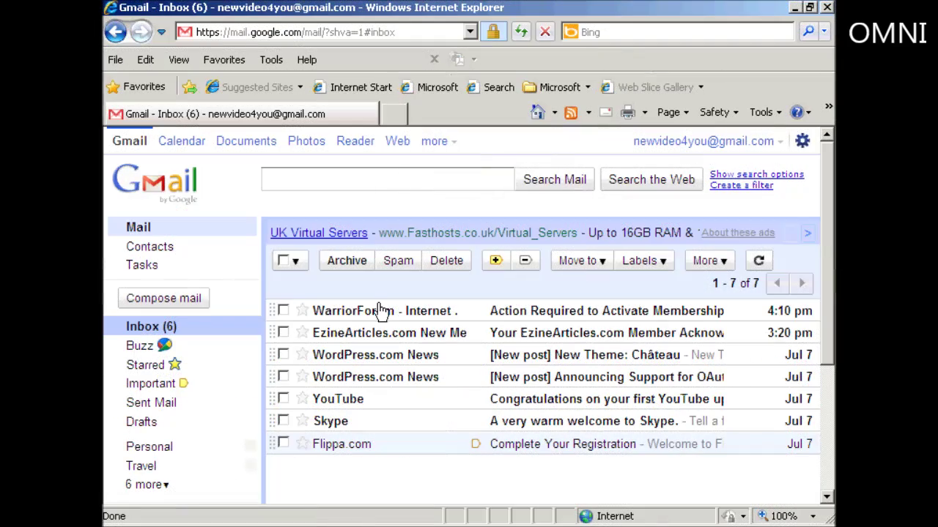
Open the 'Action Required to Activate Membership' e-mail and scroll to its activation link.
left_click(425, 319)
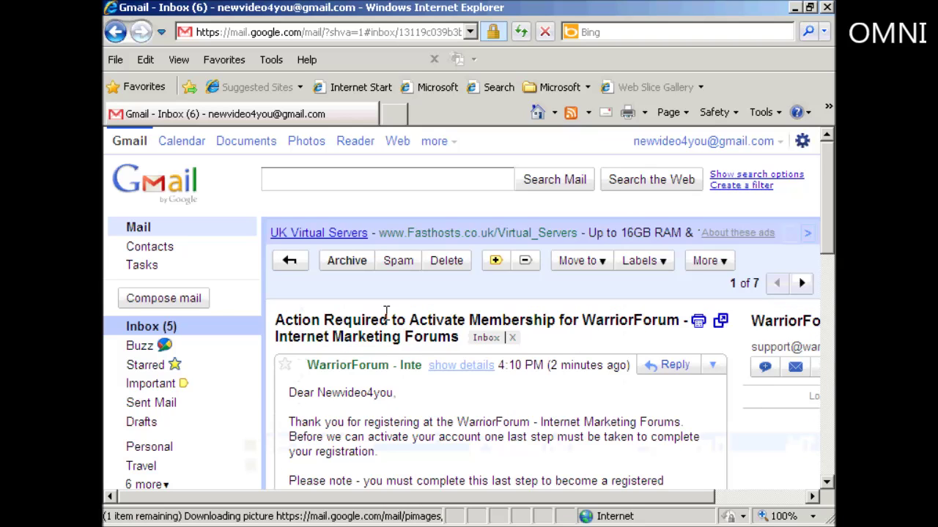
left_click_drag(833, 192, 831, 238)
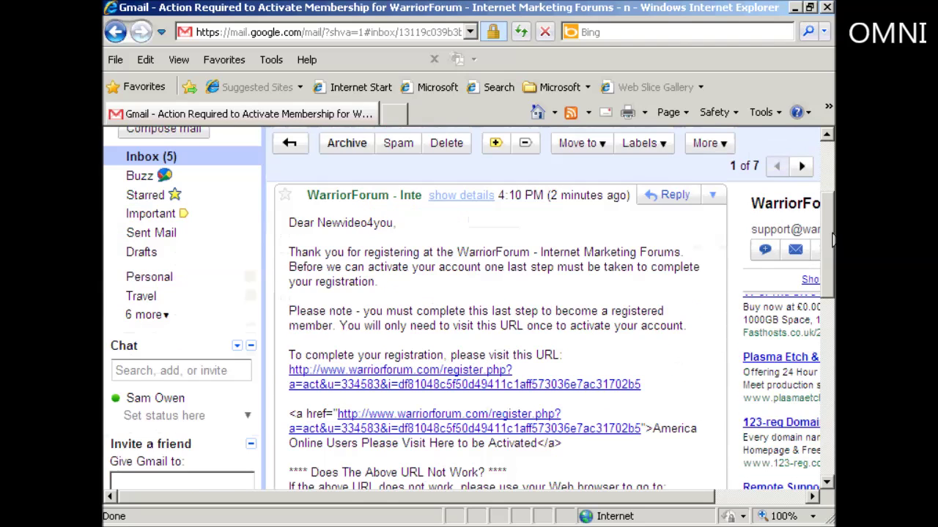
Activate the account via the e-mail link, then open the profile's Edit Your Details page.
left_click(460, 397)
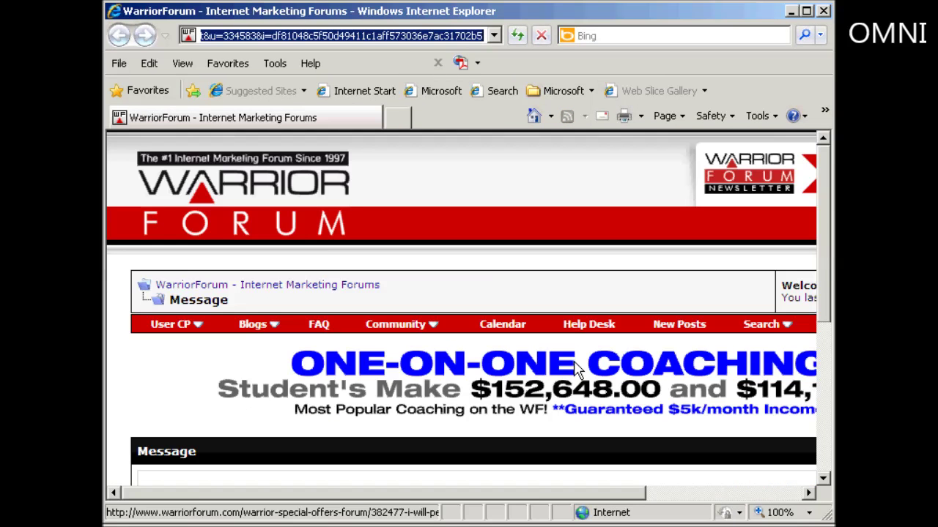
left_click_drag(827, 172, 828, 282)
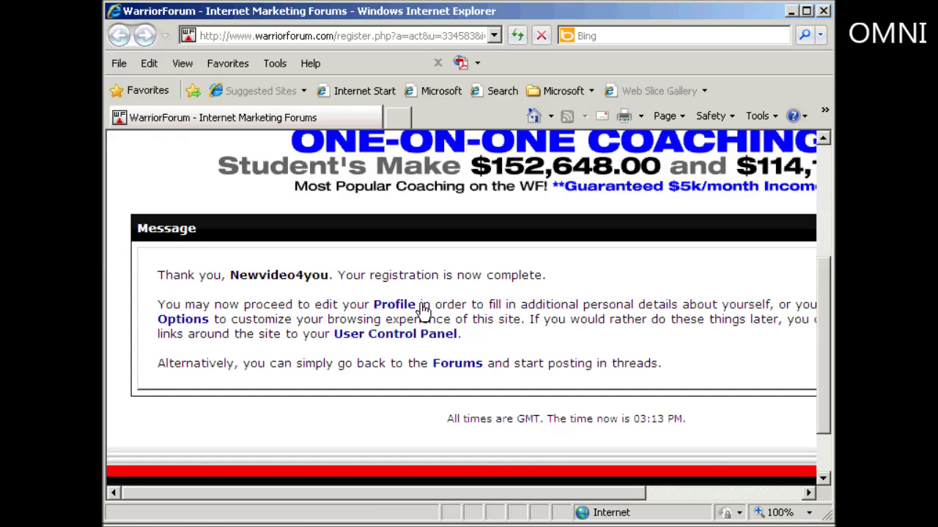
left_click(395, 311)
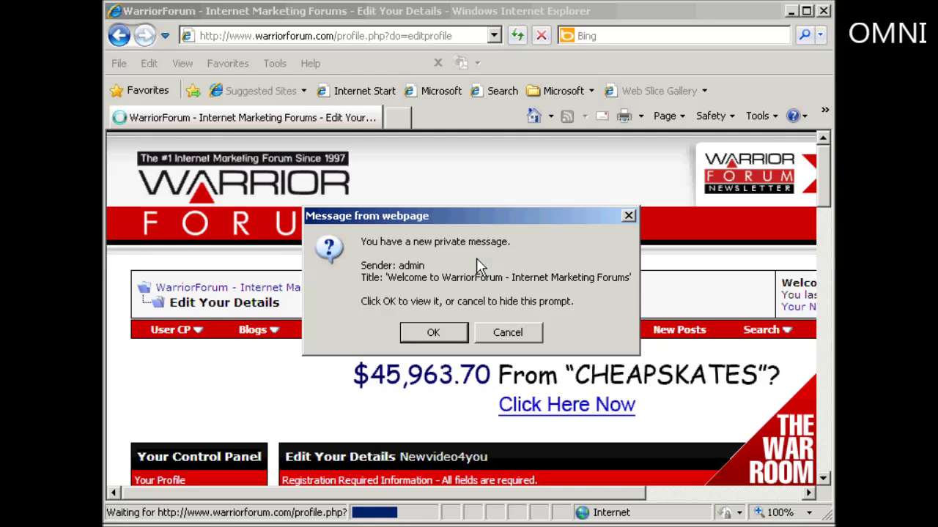
left_click(502, 336)
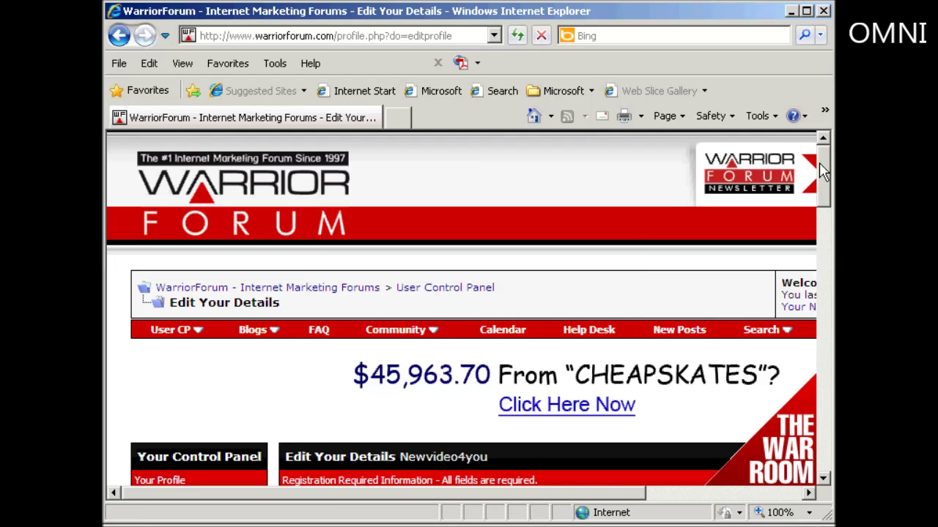
Scroll down the Edit Your Details page to the control panel links.
left_click_drag(822, 170, 827, 214)
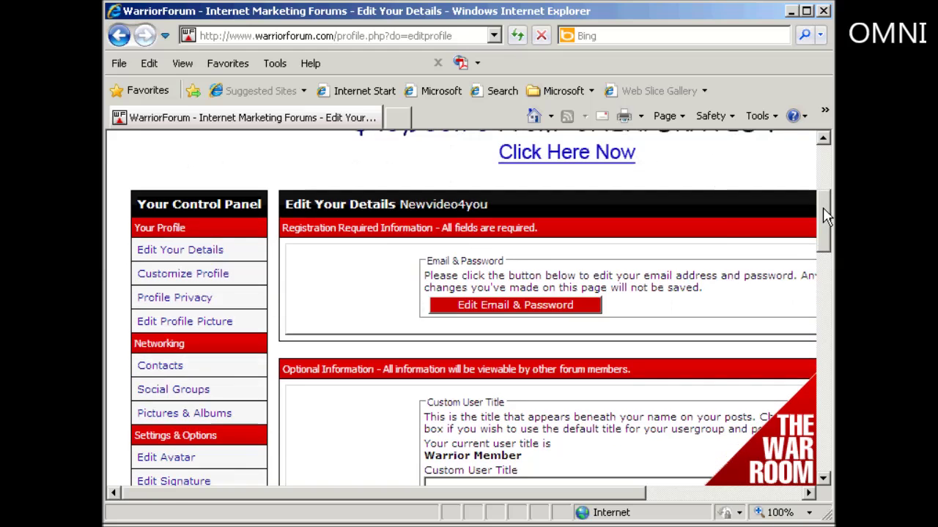
left_click_drag(828, 216, 828, 245)
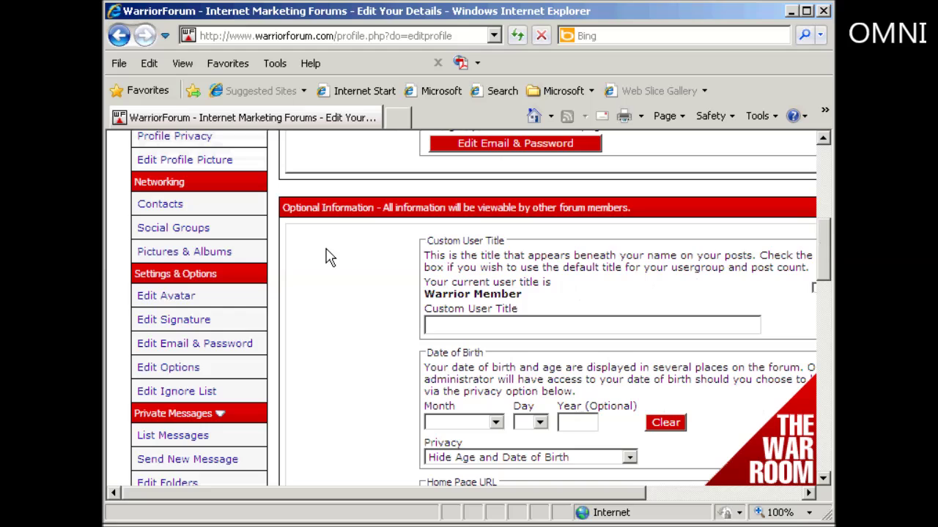
left_click(177, 327)
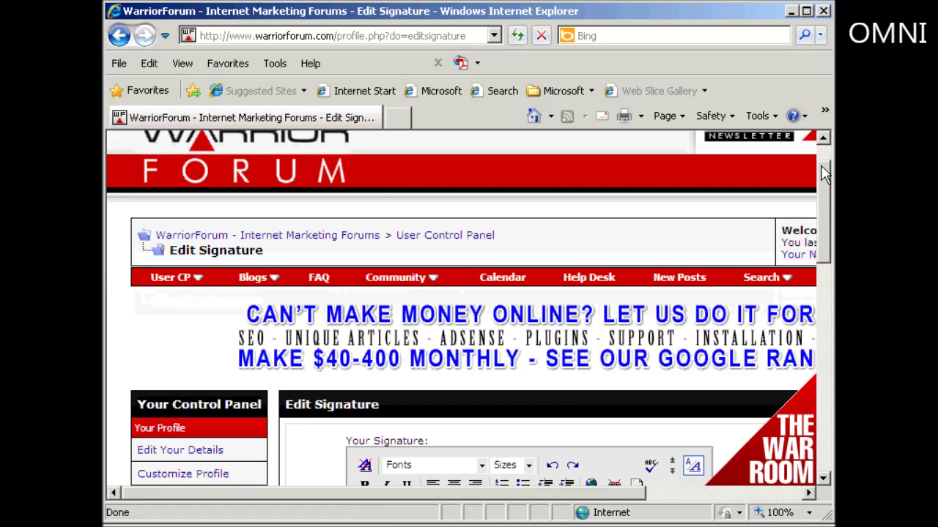
mouse_move(824, 170)
left_mouse_down()
mouse_move(825, 219)
mouse_move(810, 241)
left_mouse_up()
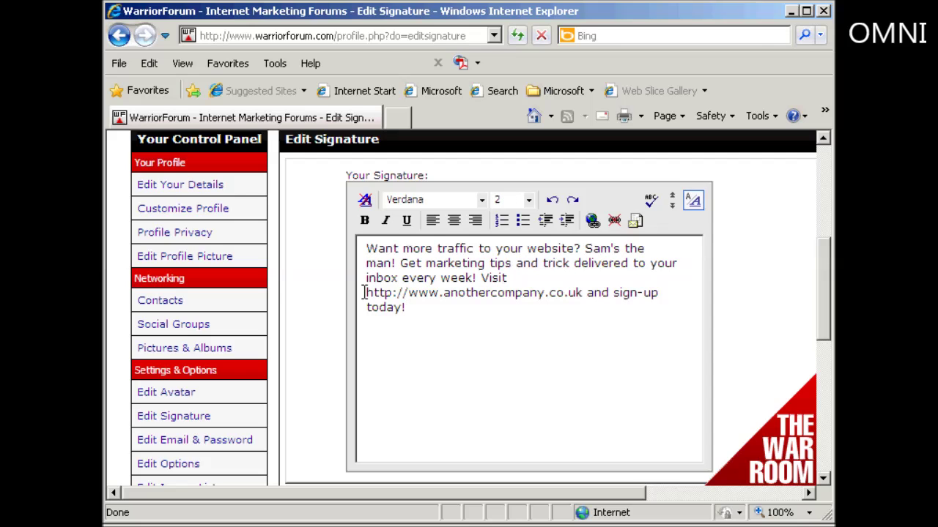
double_click(402, 293)
left_click_drag(427, 292, 589, 293)
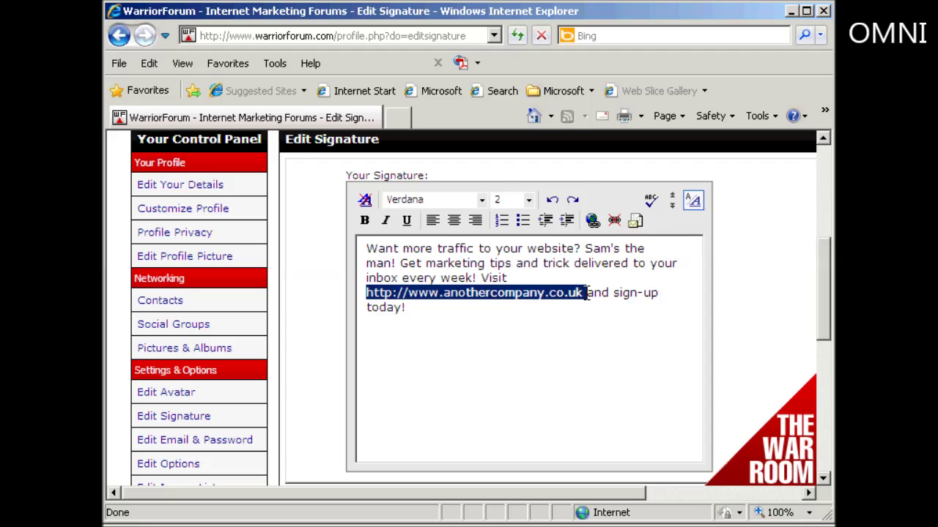
left_click(594, 222)
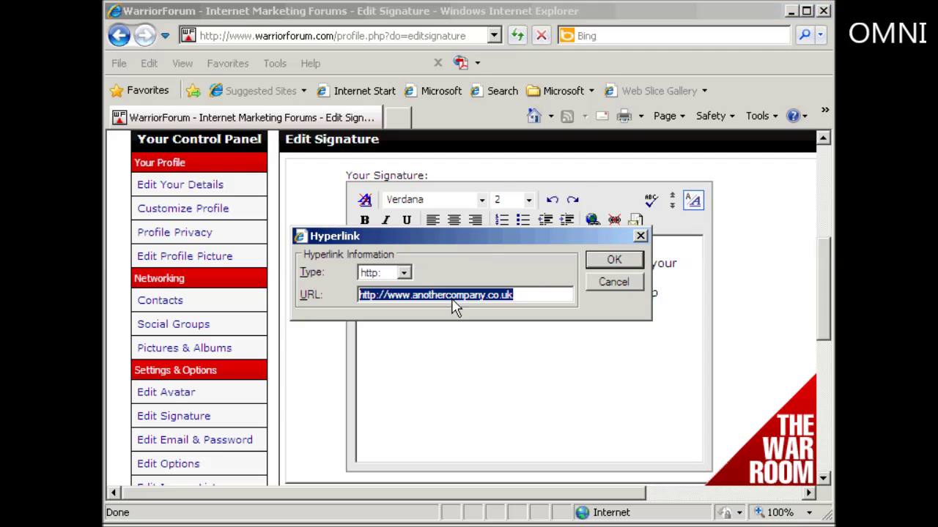
left_click(608, 264)
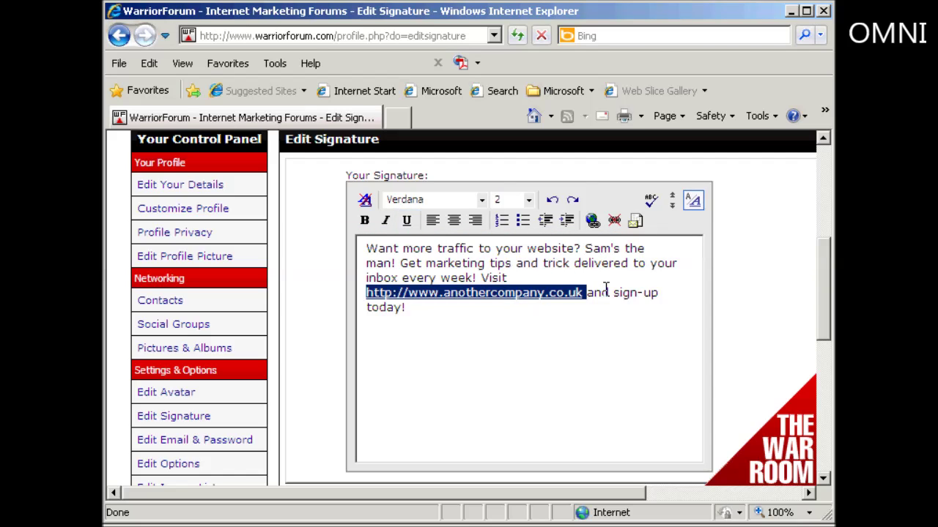
left_click(607, 291)
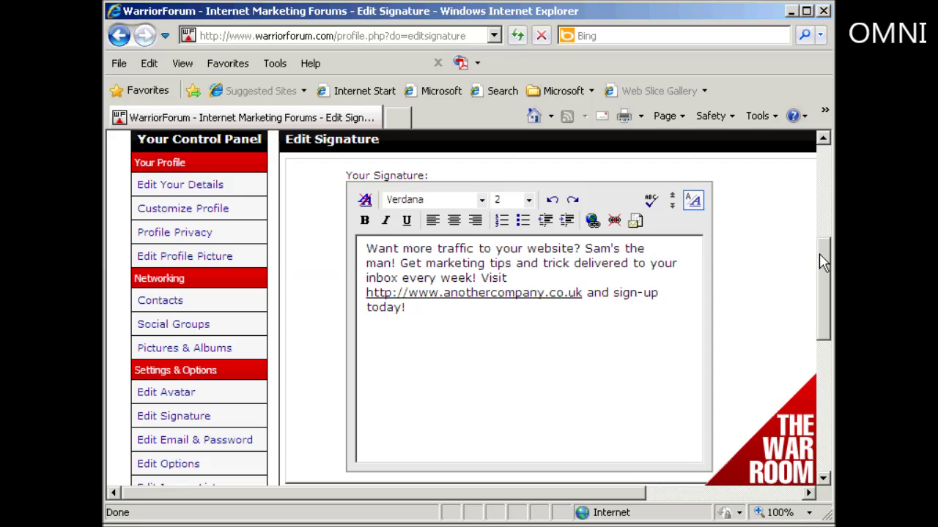
scroll(824, 271, "down", 4)
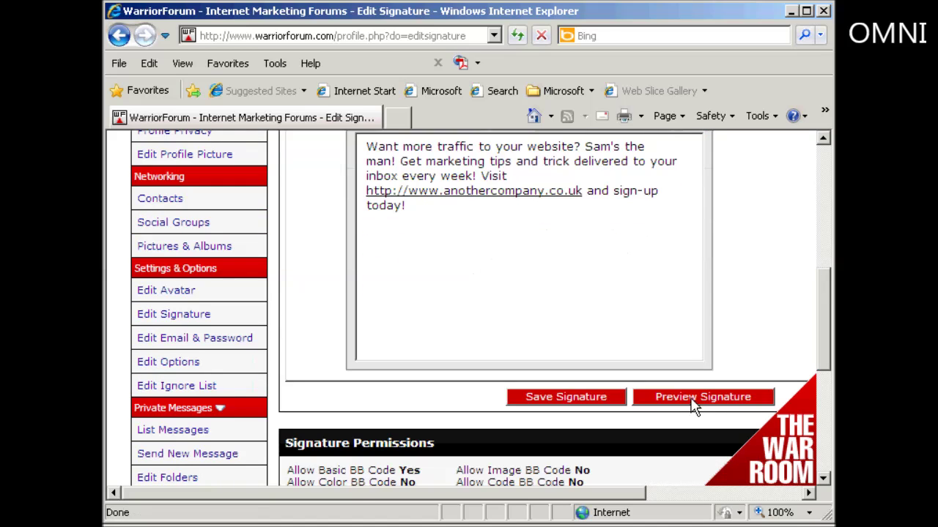
Preview the signature and scroll to the rendered Preview box.
left_click(692, 405)
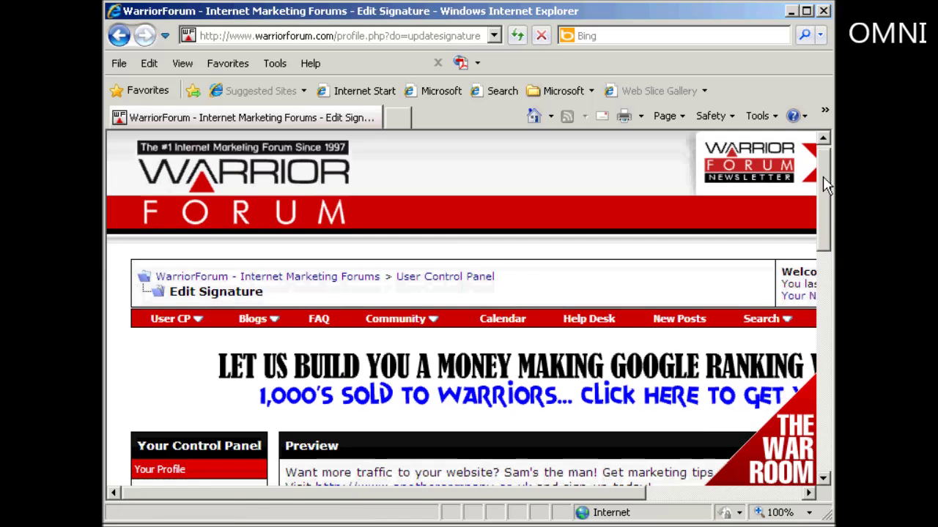
left_click_drag(827, 185, 828, 227)
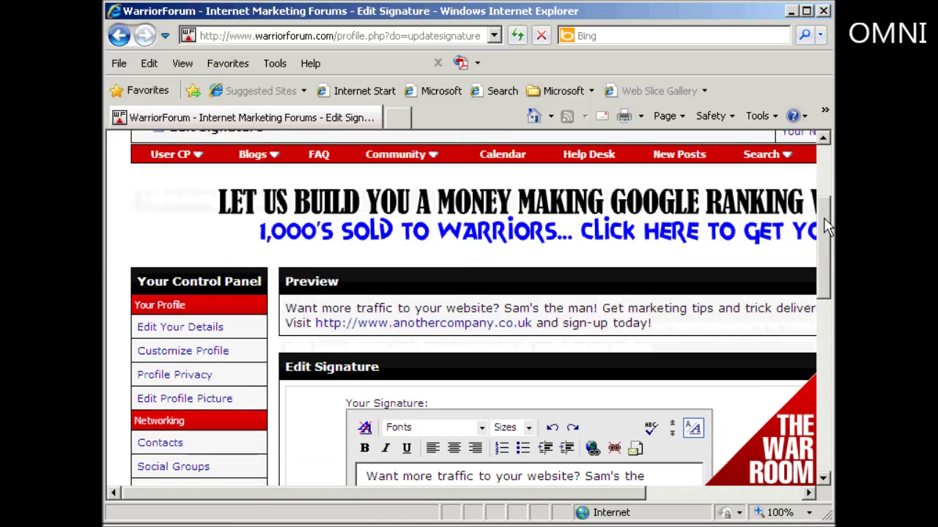